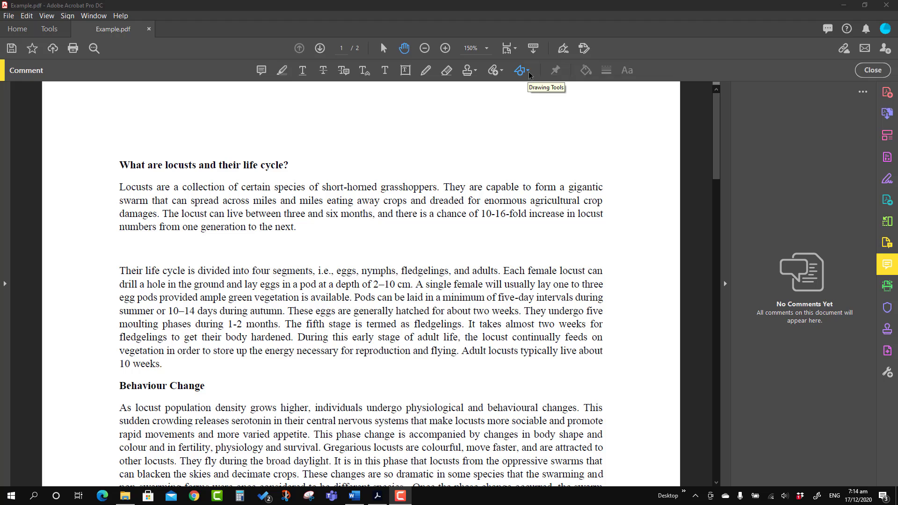
Step: Draw a rectangle above the first heading and post the comment 'Note 1' on it
{"action": "left_click", "coordinate": [528, 71]}
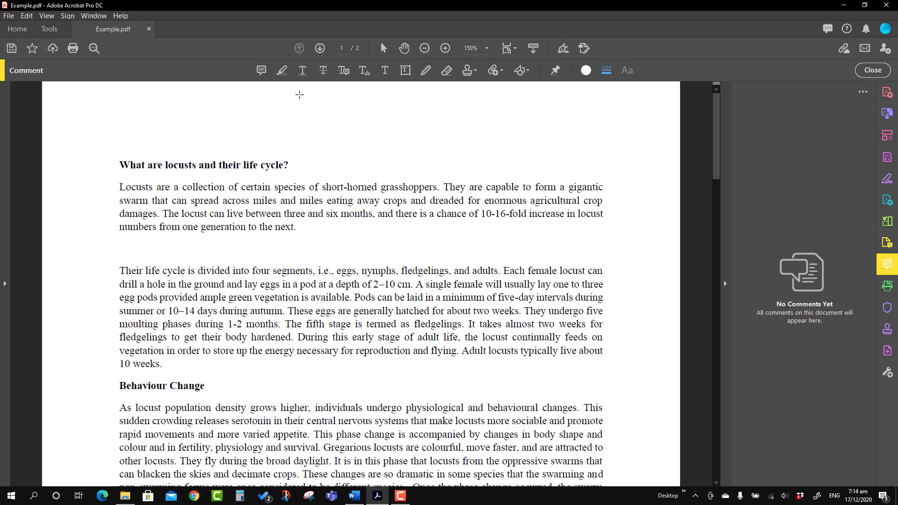
{"action": "left_click_drag", "start_coordinate": [299, 94], "coordinate": [379, 152]}
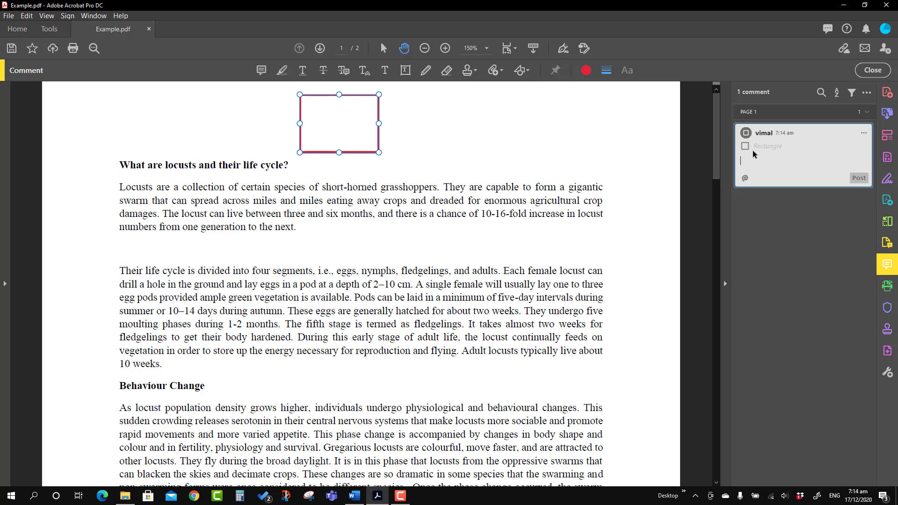
{"action": "type", "text": "Note 1"}
{"action": "left_click", "coordinate": [855, 180]}
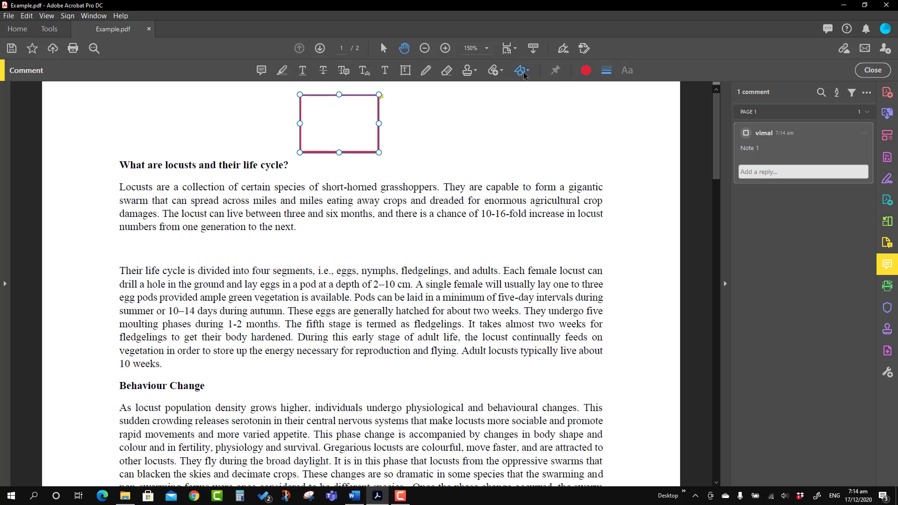
Step: Draw a six-cornered polygon to the right of the oval, closing it at its start point
{"action": "left_click", "coordinate": [524, 73]}
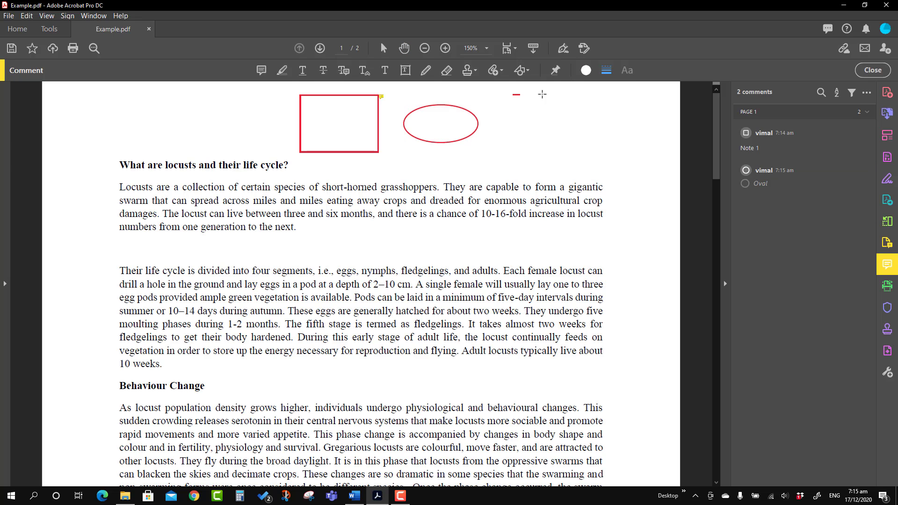
{"action": "left_click", "coordinate": [585, 94]}
{"action": "left_click", "coordinate": [616, 125]}
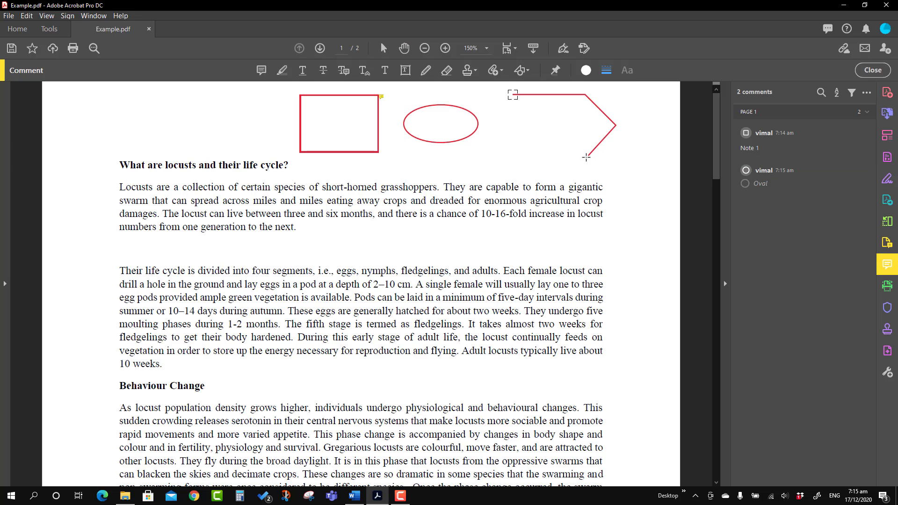
{"action": "left_click", "coordinate": [583, 163]}
{"action": "left_click", "coordinate": [510, 161]}
{"action": "left_click", "coordinate": [497, 129]}
{"action": "left_click", "coordinate": [513, 94]}
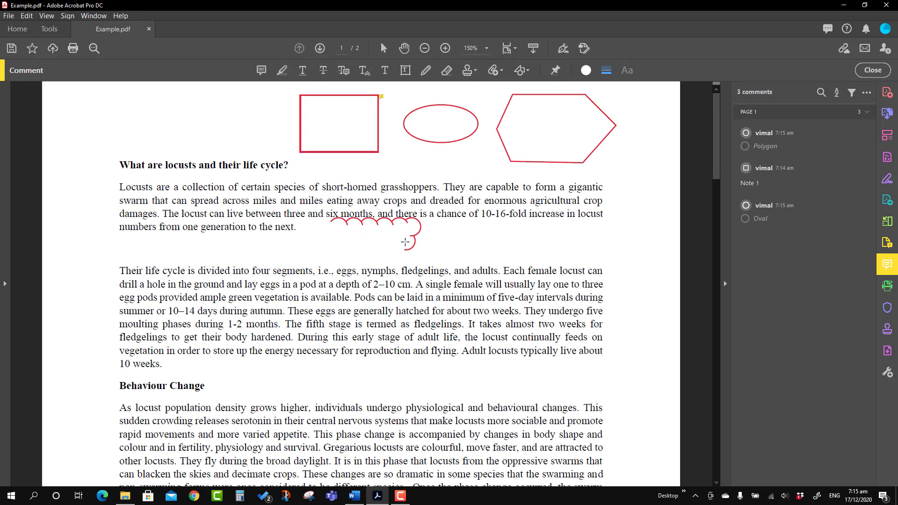
Step: Outline a cloud shape below the first paragraph, closing it at its start
{"action": "left_click", "coordinate": [405, 243]}
{"action": "left_click", "coordinate": [371, 254]}
{"action": "left_click", "coordinate": [338, 227]}
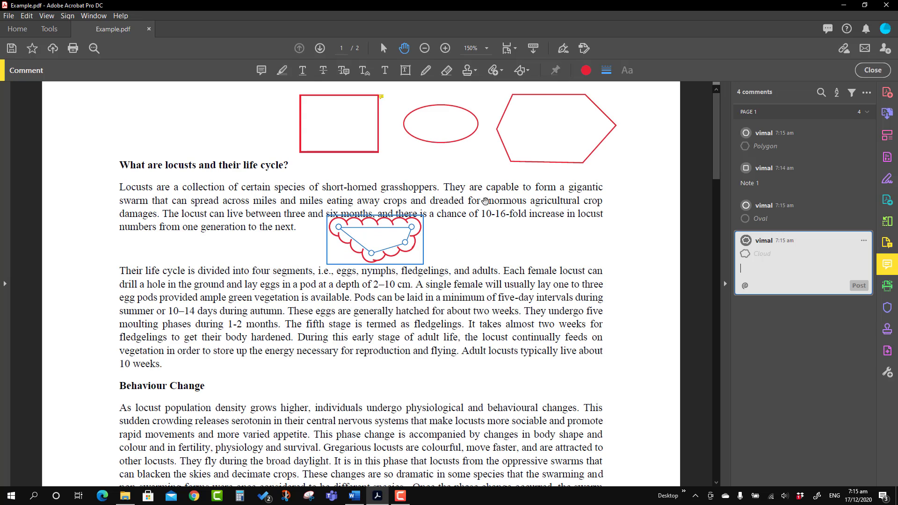
{"action": "left_click", "coordinate": [522, 71]}
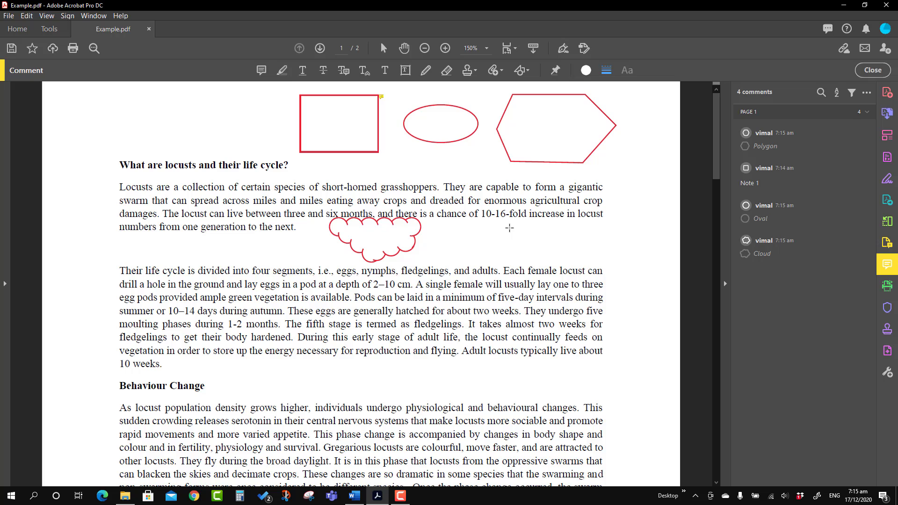
Step: Draw six-point connected lines right of the cloud and finish them with Complete
{"action": "left_click", "coordinate": [510, 229]}
{"action": "left_click", "coordinate": [584, 231]}
{"action": "left_click", "coordinate": [574, 248]}
{"action": "left_click", "coordinate": [469, 253]}
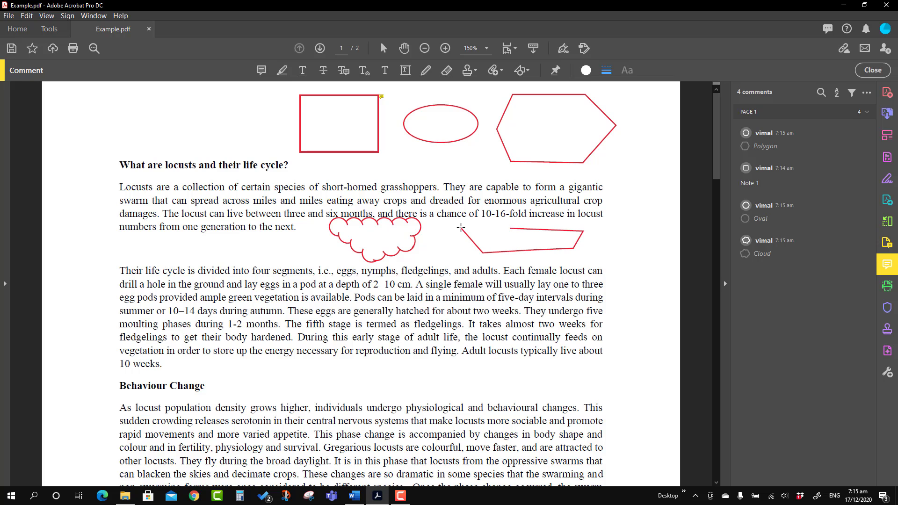
{"action": "left_click", "coordinate": [462, 228]}
{"action": "left_click", "coordinate": [495, 209]}
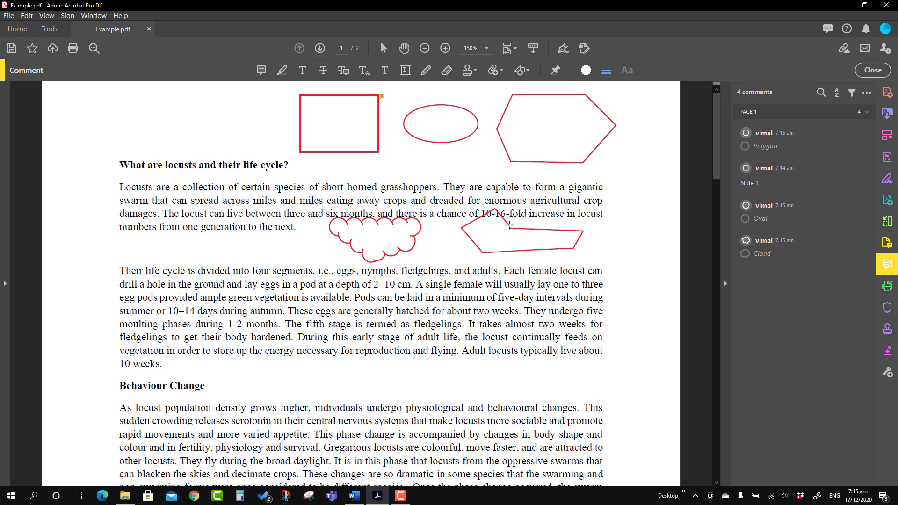
{"action": "right_click", "coordinate": [555, 192]}
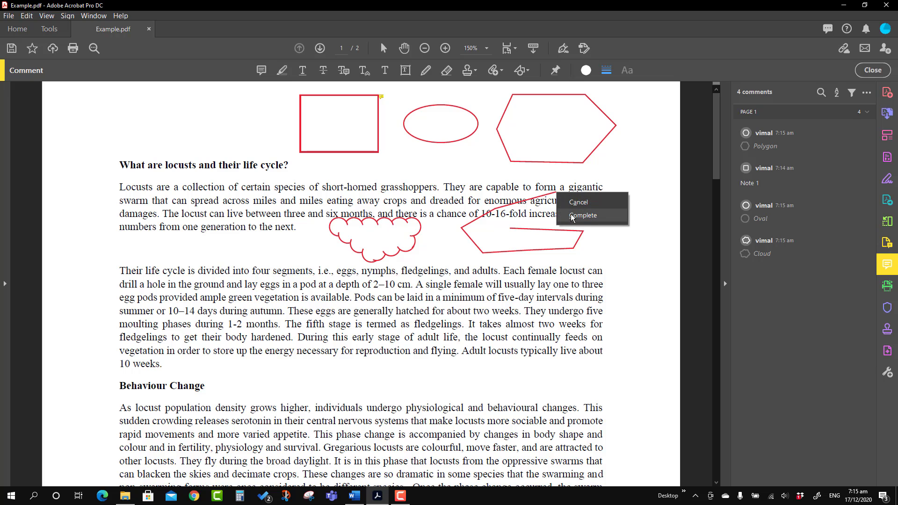
{"action": "left_click", "coordinate": [572, 216]}
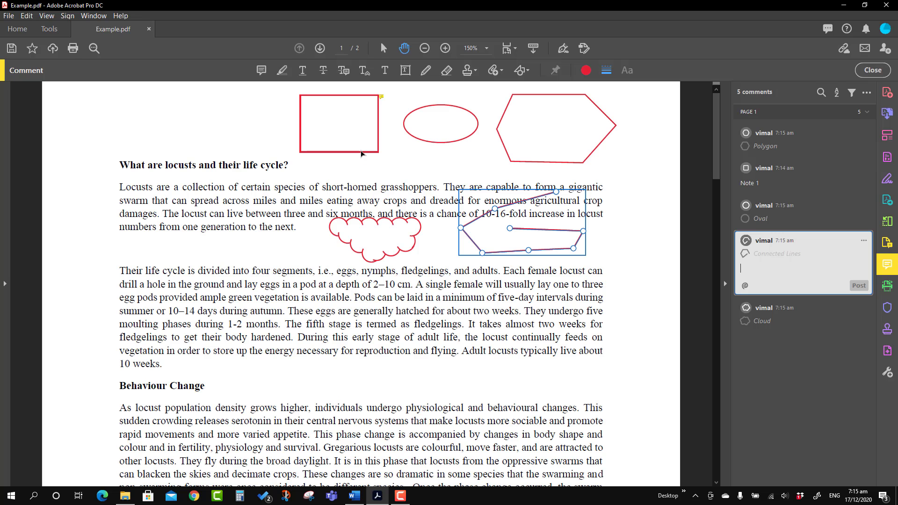
Step: In the rectangle's Properties, set its border to dashed style, 3 pt thickness and green
{"action": "left_click", "coordinate": [361, 152]}
{"action": "right_click", "coordinate": [362, 154]}
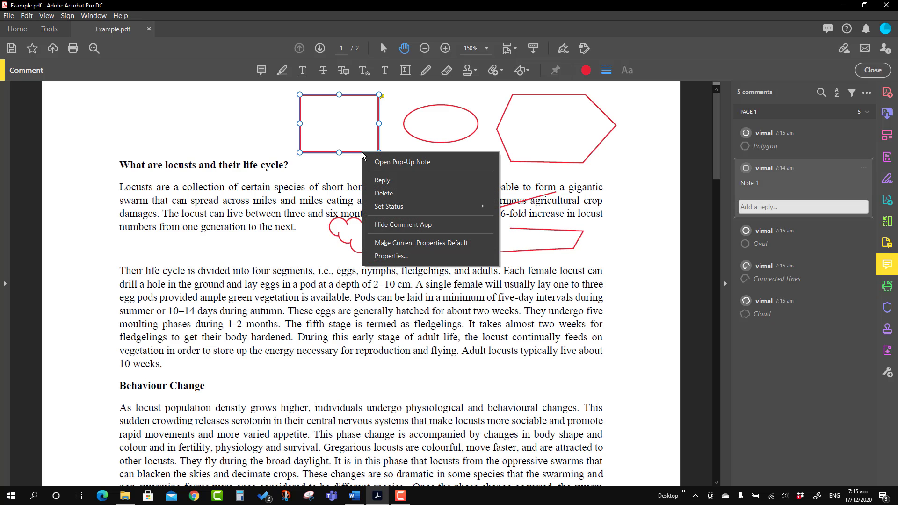
{"action": "left_click", "coordinate": [405, 256]}
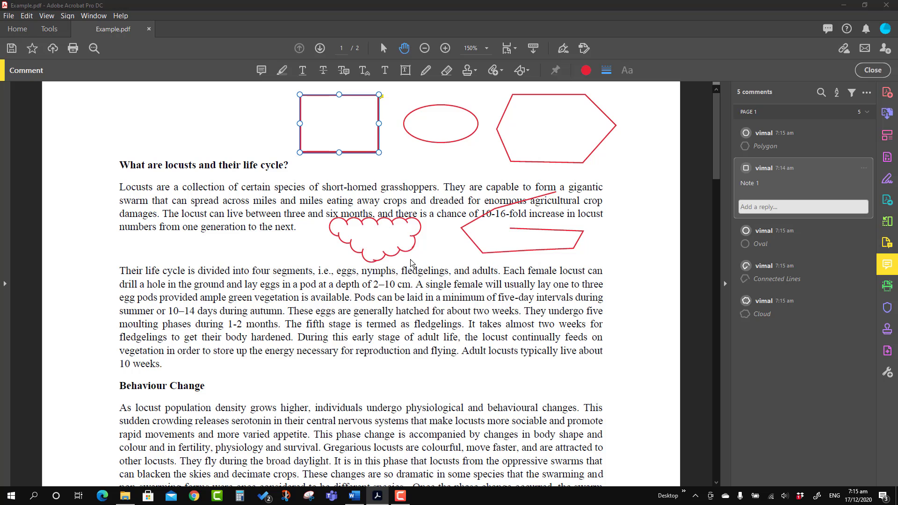
{"action": "left_click_drag", "start_coordinate": [409, 125], "coordinate": [394, 288]}
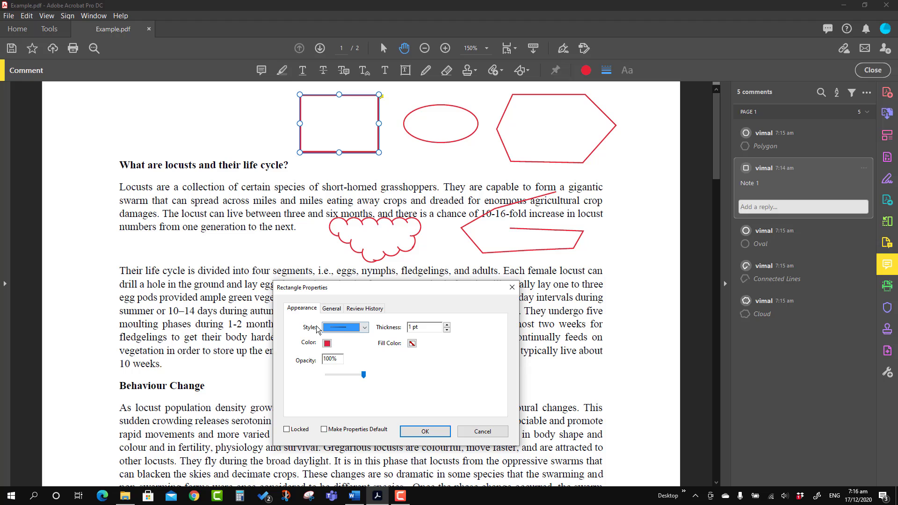
{"action": "left_click", "coordinate": [365, 328]}
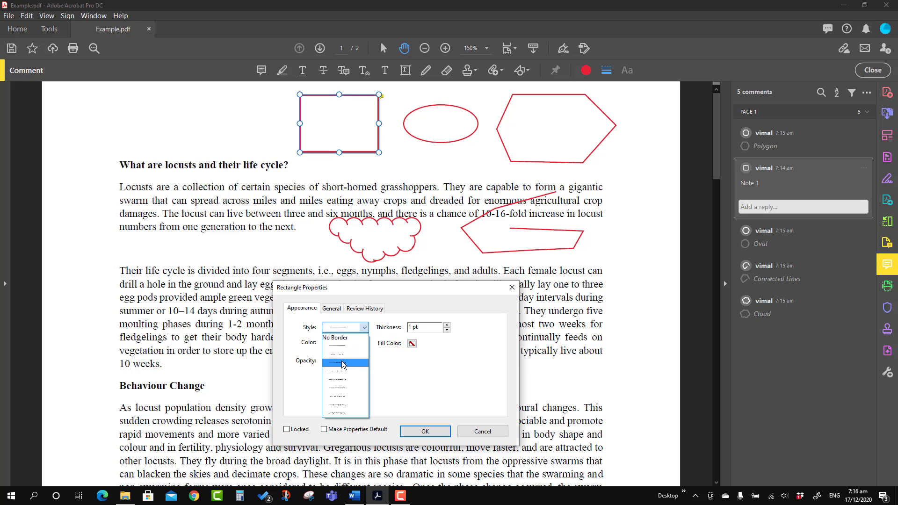
{"action": "left_click", "coordinate": [342, 364]}
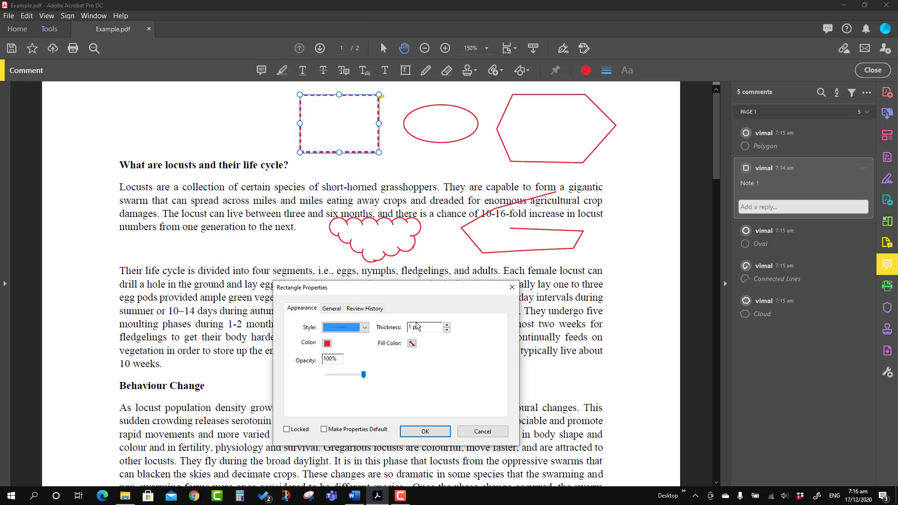
{"action": "left_click", "coordinate": [448, 326]}
{"action": "left_click", "coordinate": [447, 325]}
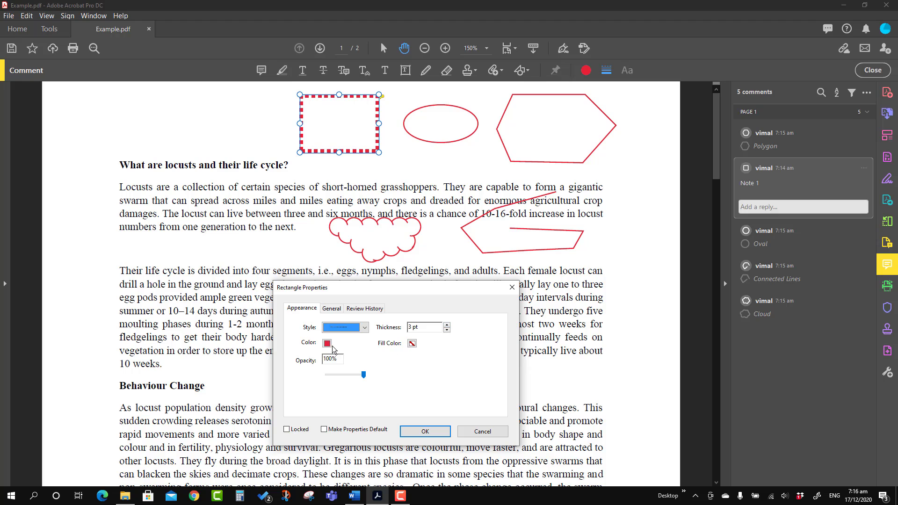
{"action": "left_click", "coordinate": [328, 344]}
{"action": "left_click", "coordinate": [360, 370]}
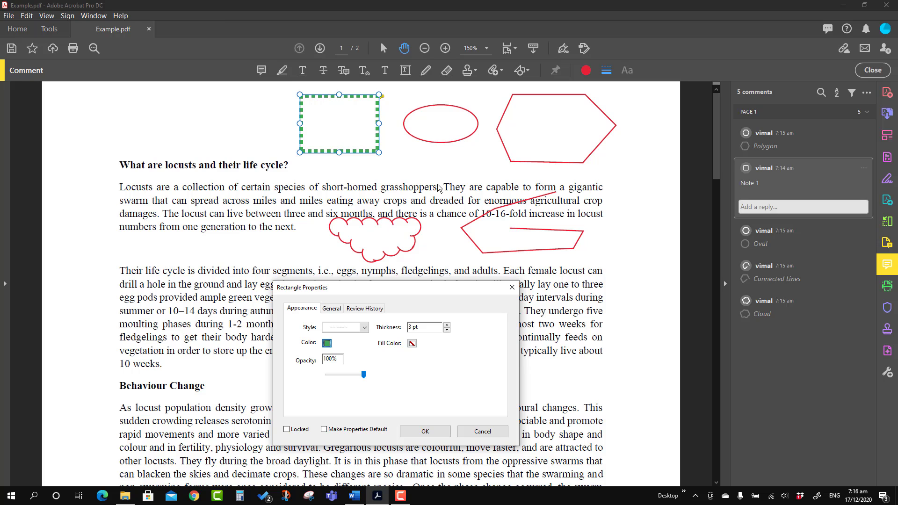
Step: Fill the rectangle with teal at 65% opacity
{"action": "left_click", "coordinate": [413, 344]}
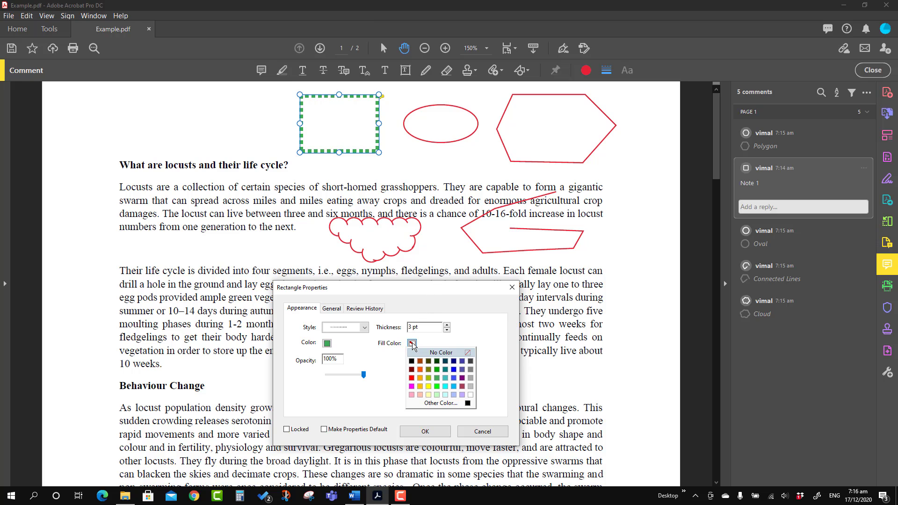
{"action": "left_click", "coordinate": [445, 378]}
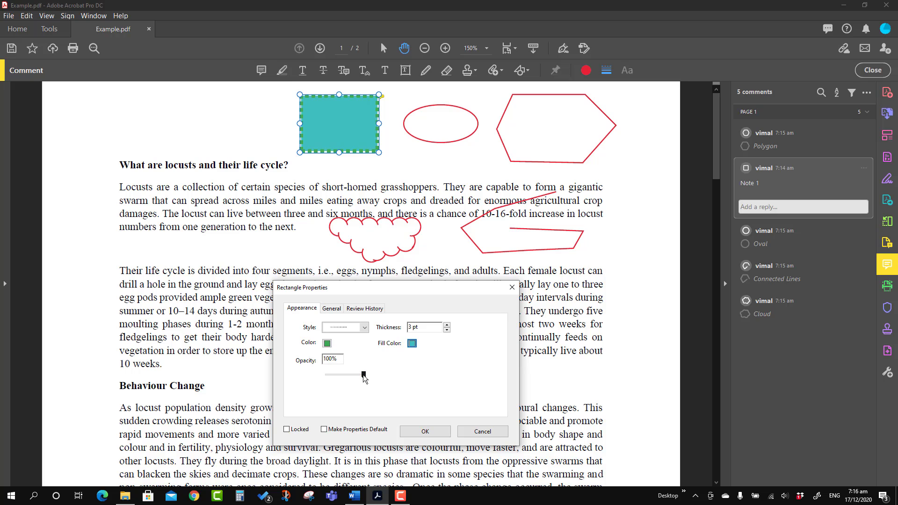
{"action": "left_click_drag", "start_coordinate": [365, 379], "coordinate": [344, 378]}
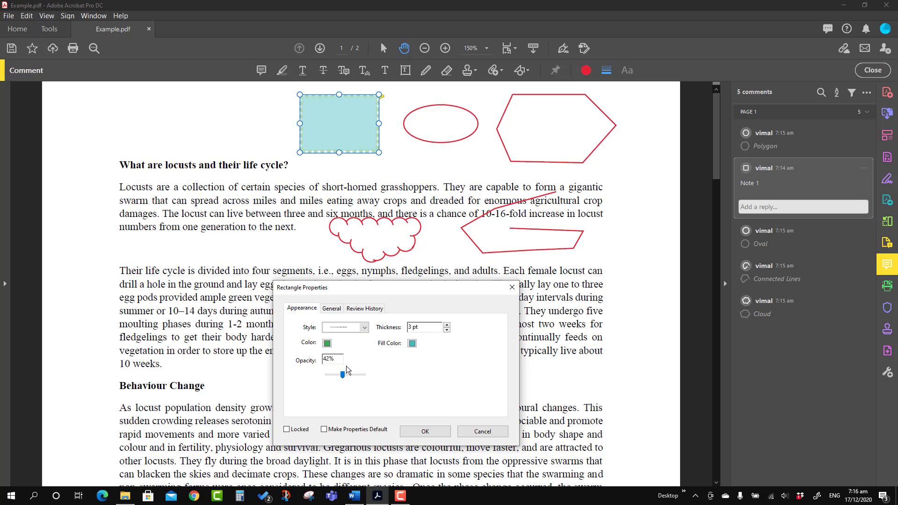
{"action": "left_click_drag", "start_coordinate": [333, 376], "coordinate": [352, 377]}
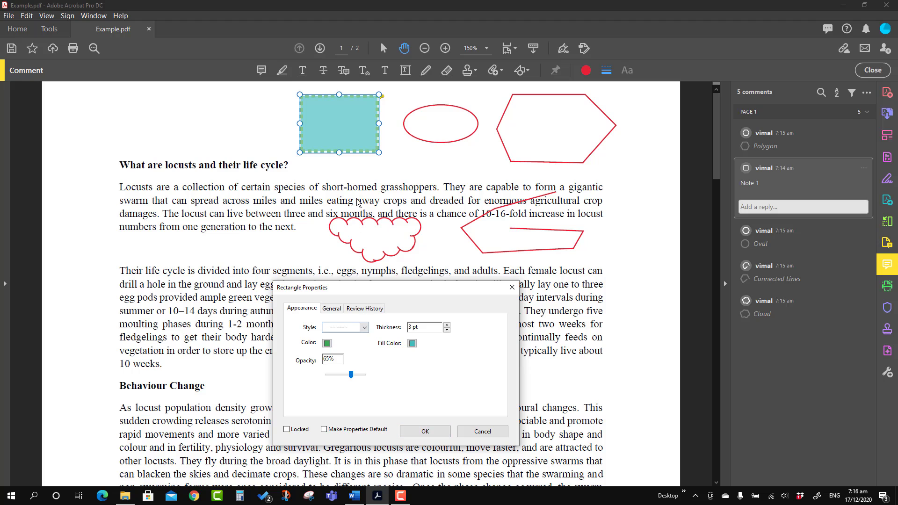
Step: Switch the rectangle's border to the cloudy style at 3 pt and apply the changes
{"action": "left_click", "coordinate": [364, 329]}
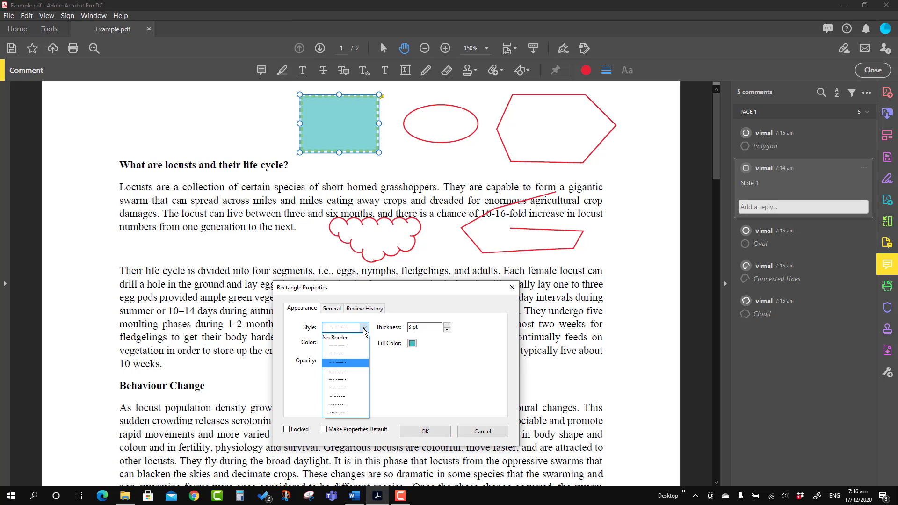
{"action": "left_click", "coordinate": [341, 412]}
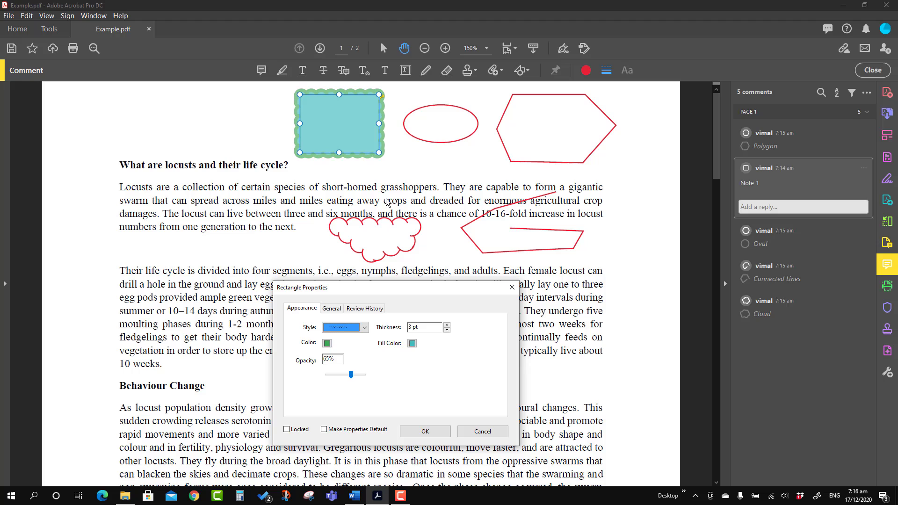
{"action": "left_click", "coordinate": [448, 332]}
{"action": "left_click", "coordinate": [447, 331]}
{"action": "left_click", "coordinate": [447, 331]}
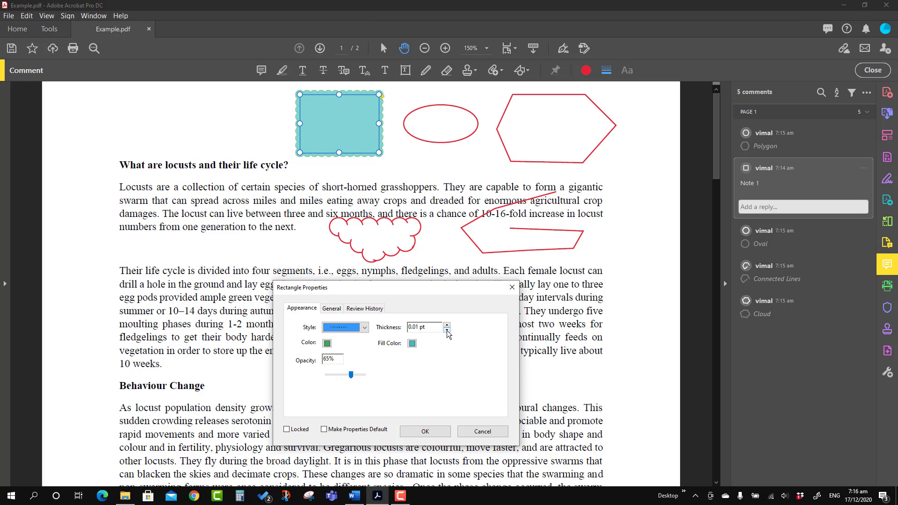
{"action": "left_click", "coordinate": [447, 326]}
{"action": "left_click", "coordinate": [447, 326]}
{"action": "left_click", "coordinate": [447, 326]}
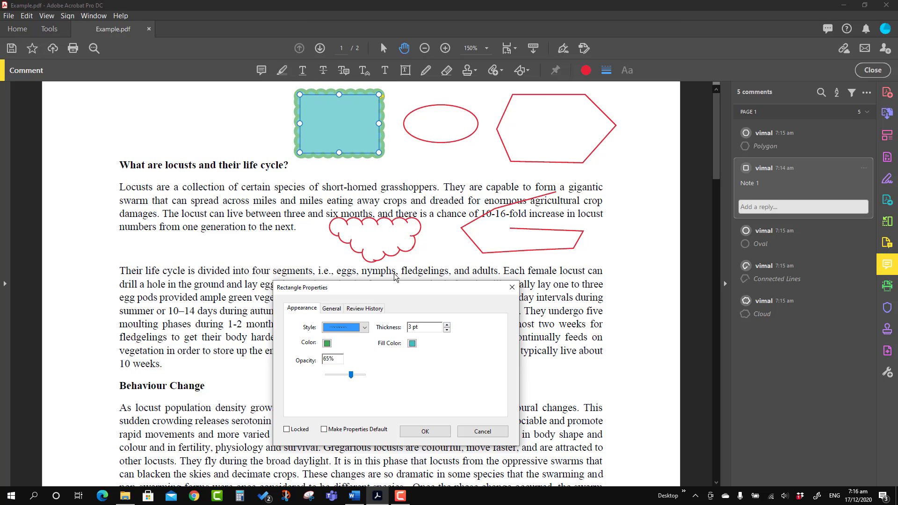
{"action": "left_click", "coordinate": [425, 431]}
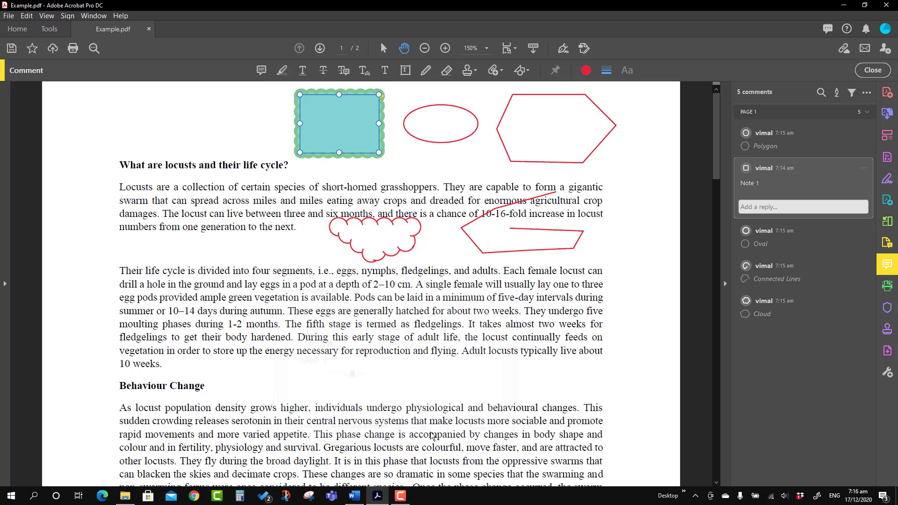
Step: Give the oval a dotted, 2 pt, green border in its Properties
{"action": "left_click", "coordinate": [413, 171]}
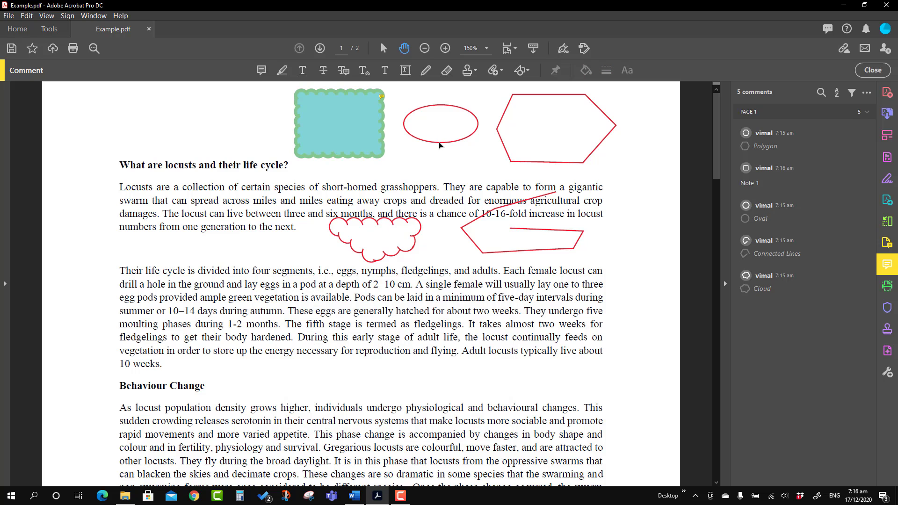
{"action": "left_click", "coordinate": [440, 142]}
{"action": "right_click", "coordinate": [441, 143]}
{"action": "left_click", "coordinate": [469, 234]}
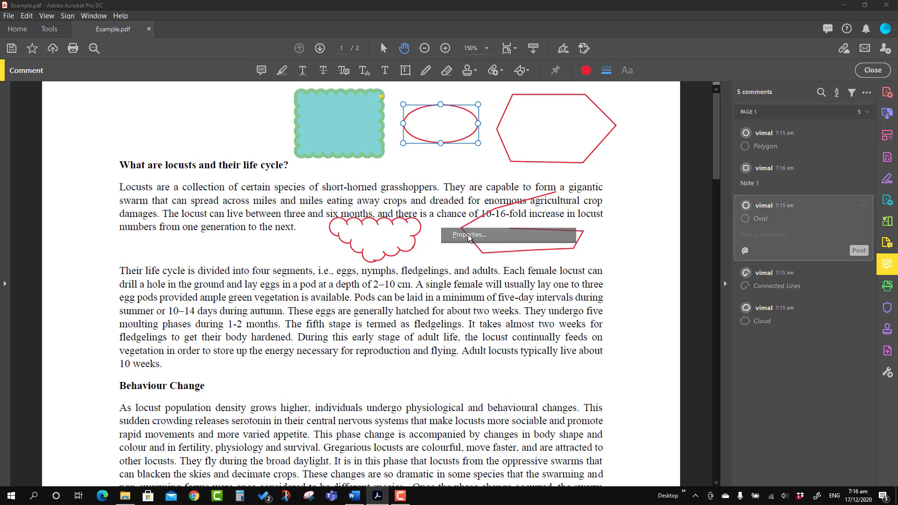
{"action": "left_click_drag", "start_coordinate": [394, 125], "coordinate": [319, 297]}
{"action": "left_click", "coordinate": [305, 336]}
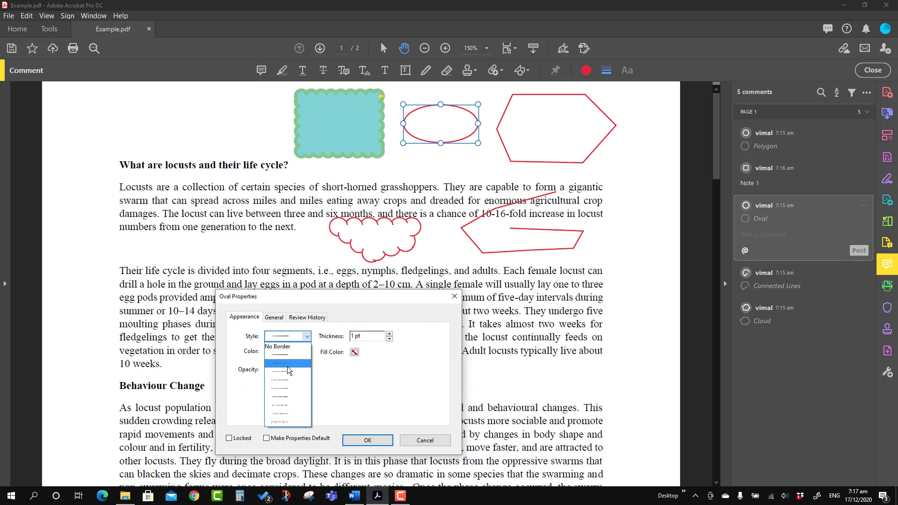
{"action": "left_click", "coordinate": [288, 366]}
{"action": "left_click", "coordinate": [390, 334]}
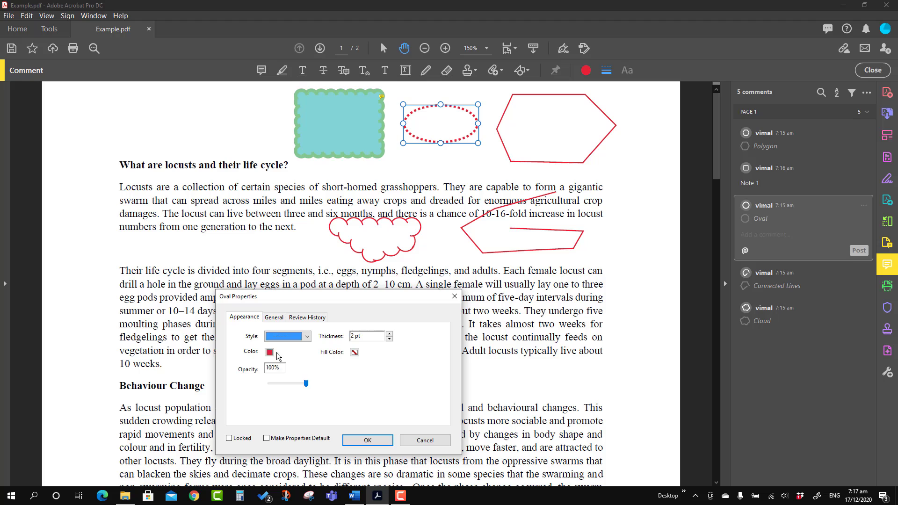
{"action": "left_click", "coordinate": [269, 352]}
{"action": "left_click", "coordinate": [297, 380]}
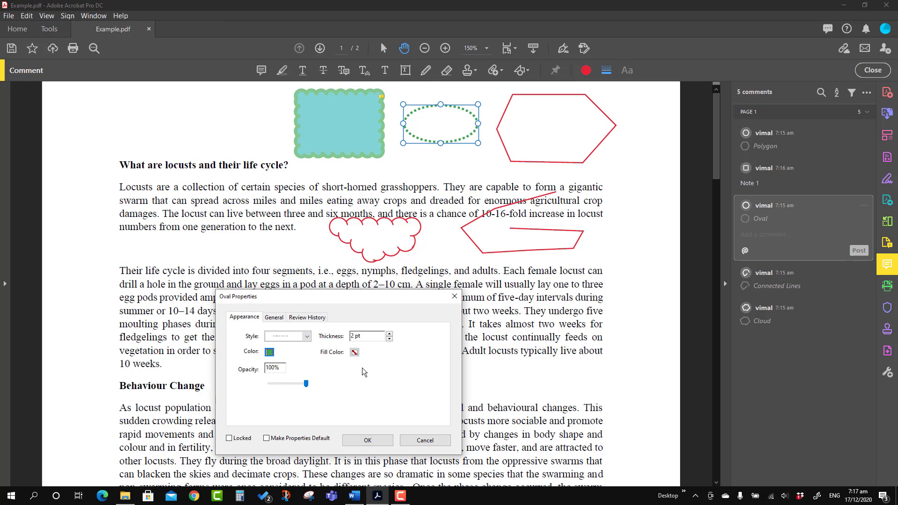
Step: Fill the oval with yellow-green and lower the opacity to make it paler
{"action": "left_click", "coordinate": [355, 352]}
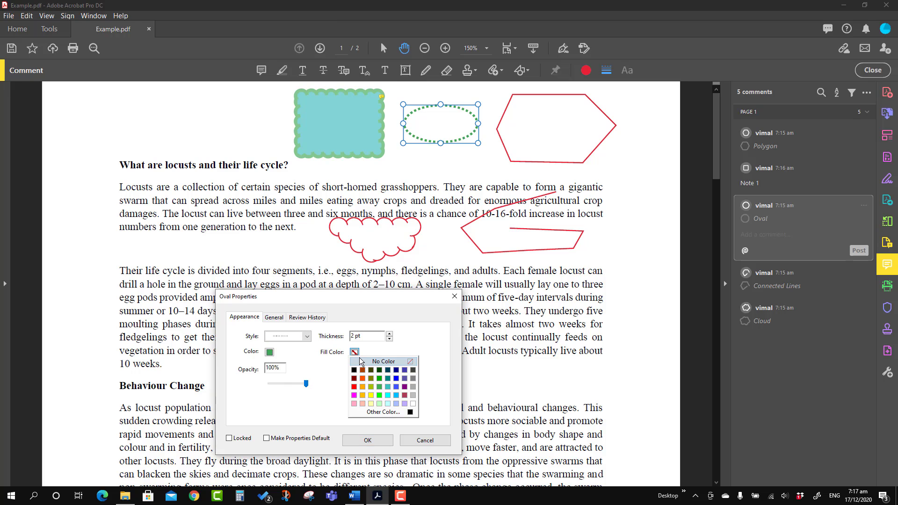
{"action": "left_click", "coordinate": [373, 389]}
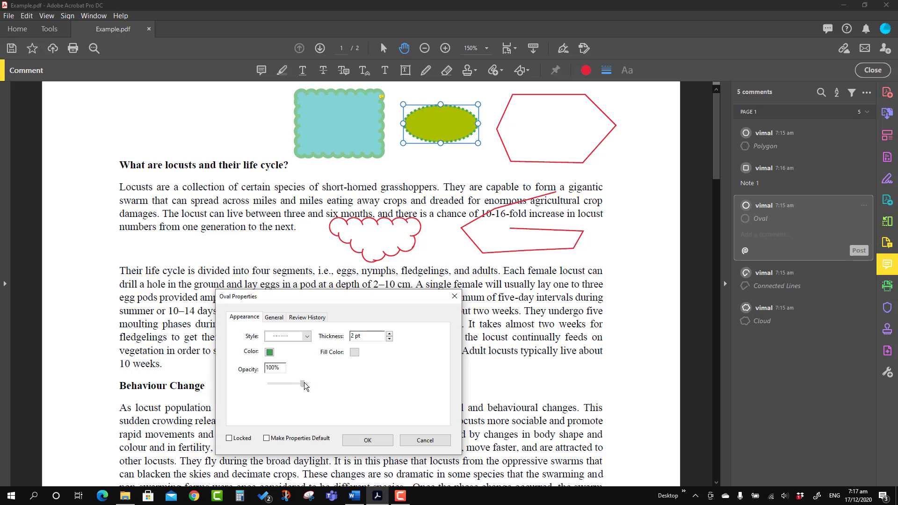
{"action": "left_click_drag", "start_coordinate": [304, 382], "coordinate": [292, 386]}
{"action": "left_click", "coordinate": [368, 440]}
{"action": "left_click", "coordinate": [571, 159]}
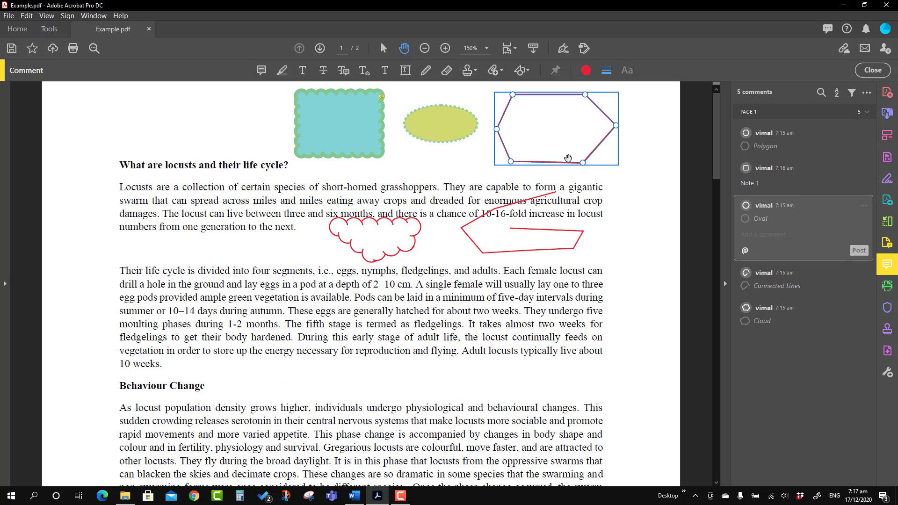
{"action": "right_click", "coordinate": [566, 160]}
{"action": "left_click", "coordinate": [606, 250]}
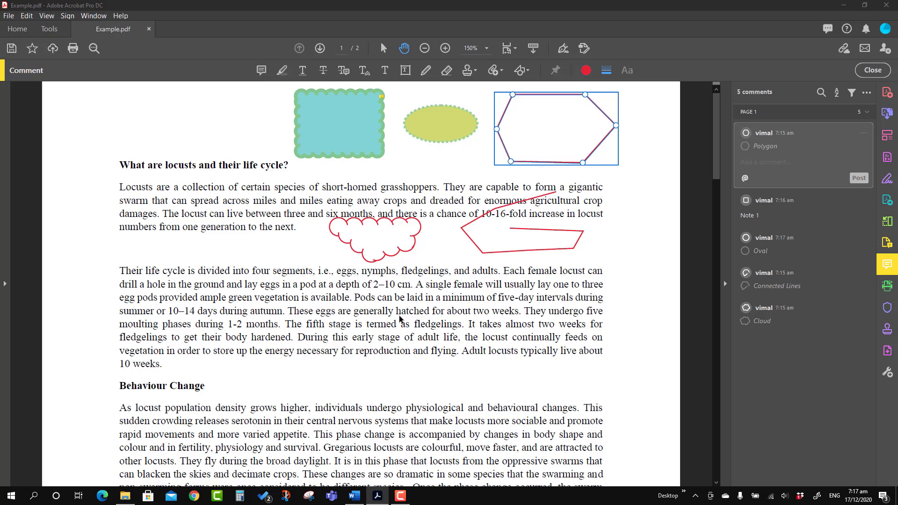
{"action": "left_click_drag", "start_coordinate": [416, 125], "coordinate": [344, 301]}
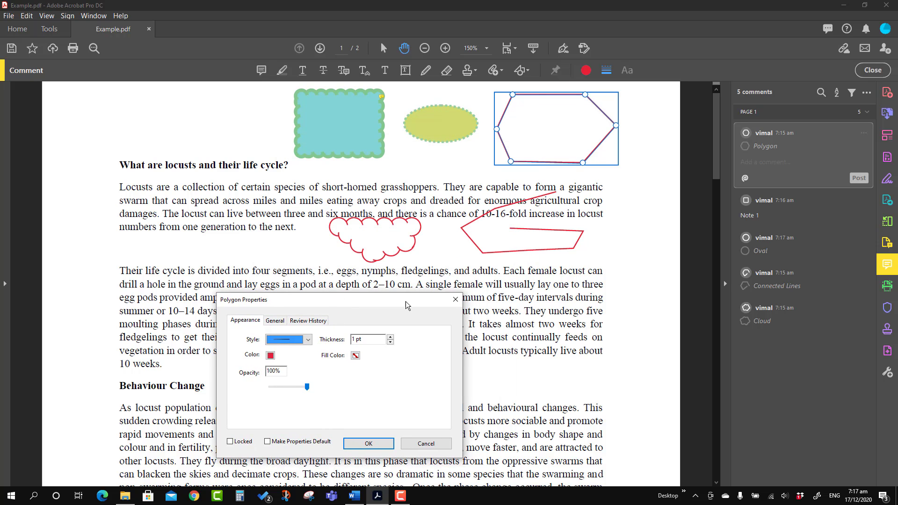
{"action": "left_click", "coordinate": [455, 299]}
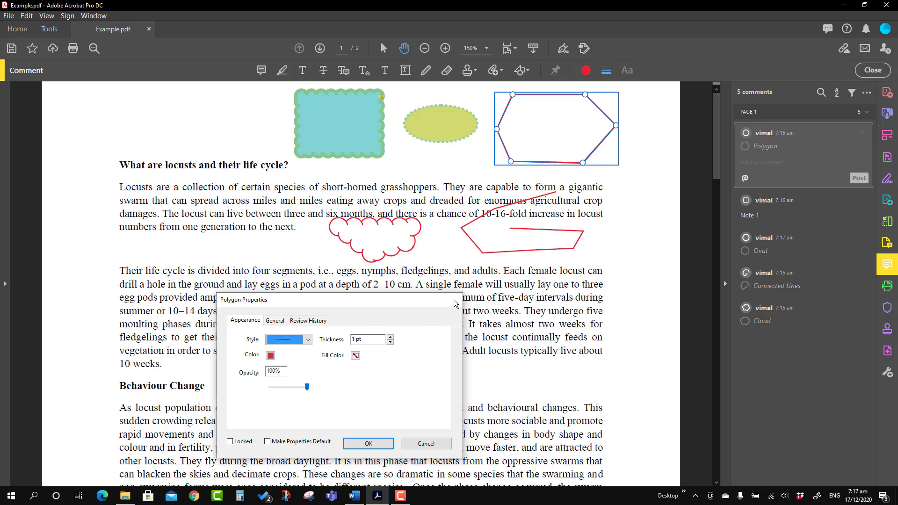
{"action": "left_click", "coordinate": [397, 250]}
{"action": "right_click", "coordinate": [397, 249]}
{"action": "left_click", "coordinate": [431, 344]}
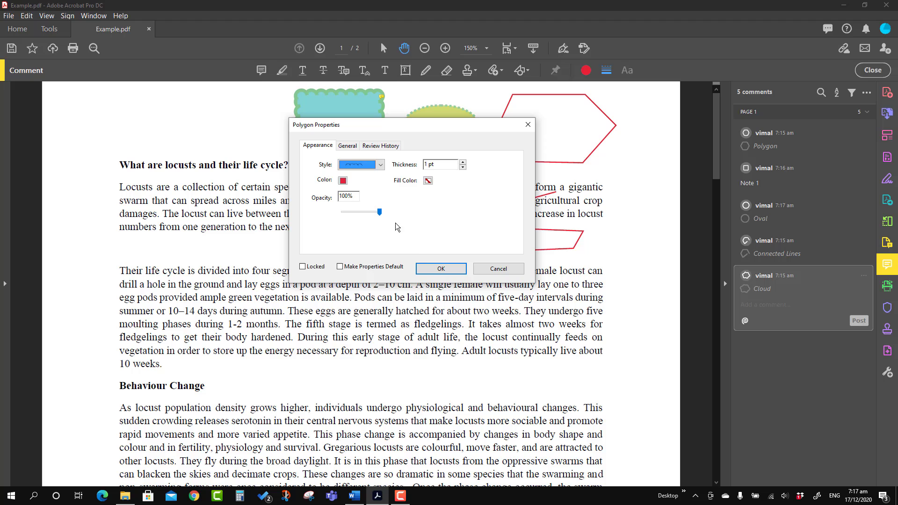
{"action": "left_click", "coordinate": [433, 270]}
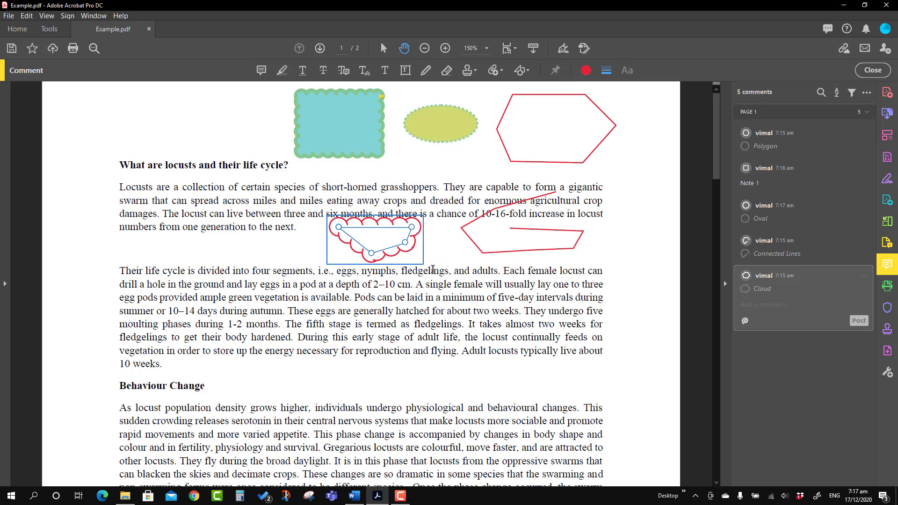
{"action": "left_click", "coordinate": [504, 253]}
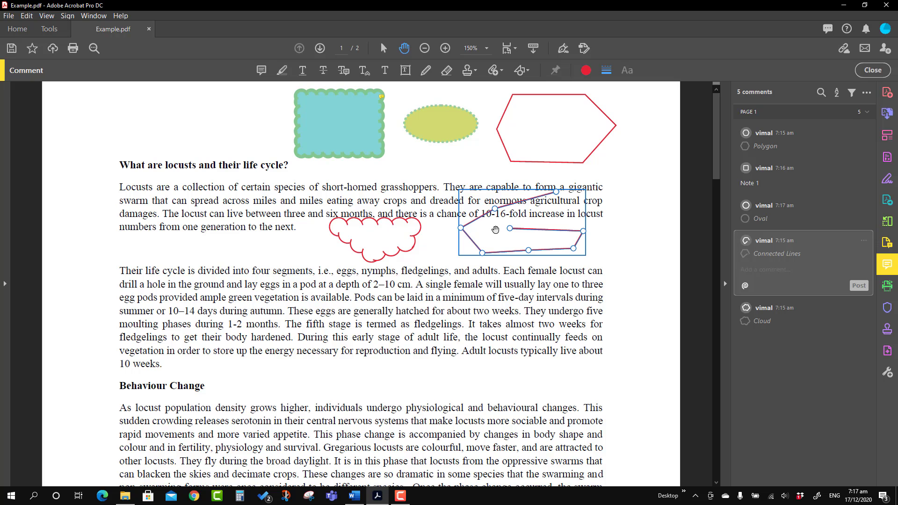
Step: In the connected lines' Properties, set Start to an Open arrowhead and End to Closed
{"action": "right_click", "coordinate": [498, 252]}
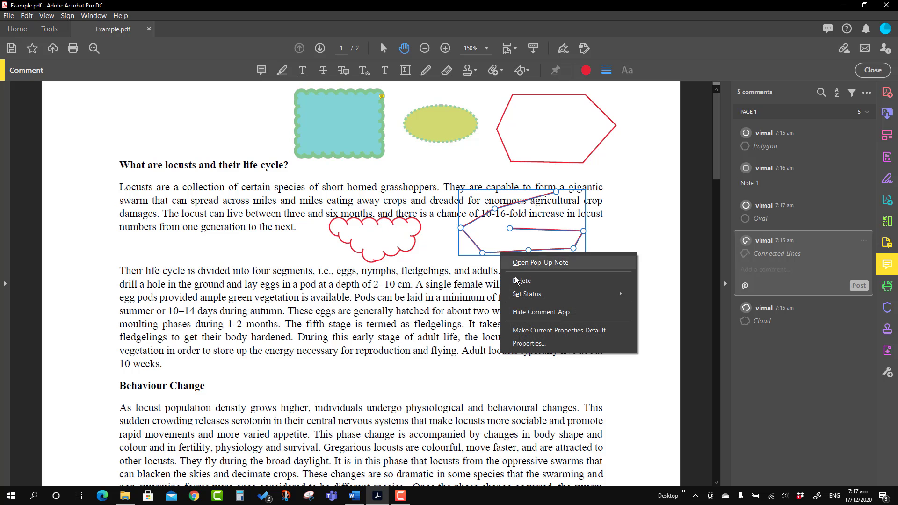
{"action": "left_click", "coordinate": [530, 346]}
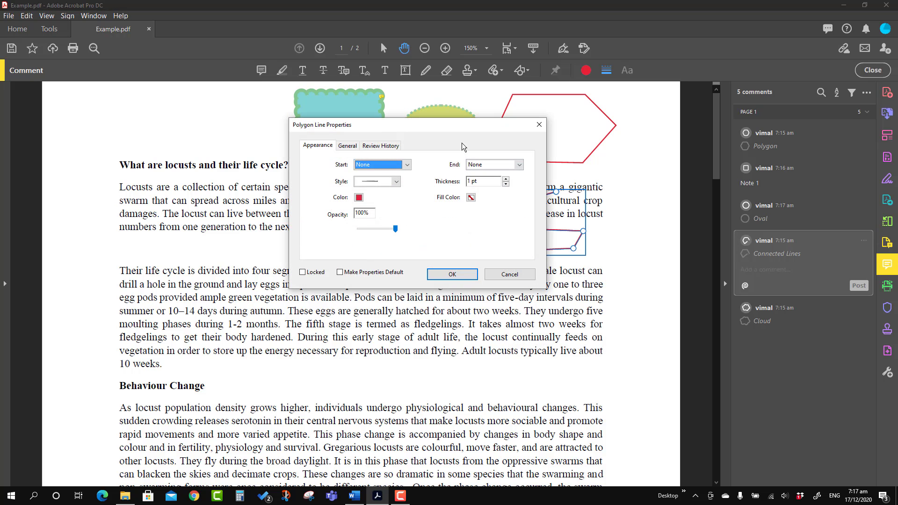
{"action": "left_click_drag", "start_coordinate": [458, 131], "coordinate": [323, 288]}
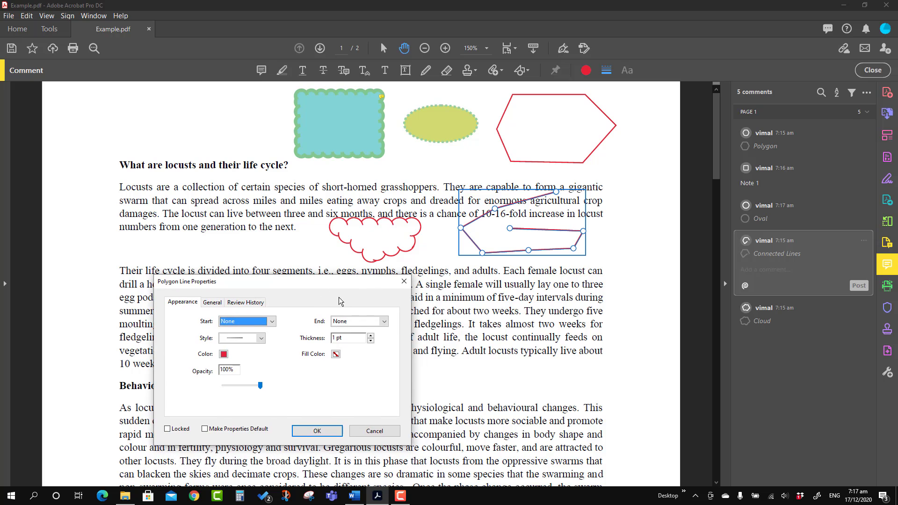
{"action": "left_click", "coordinate": [272, 323]}
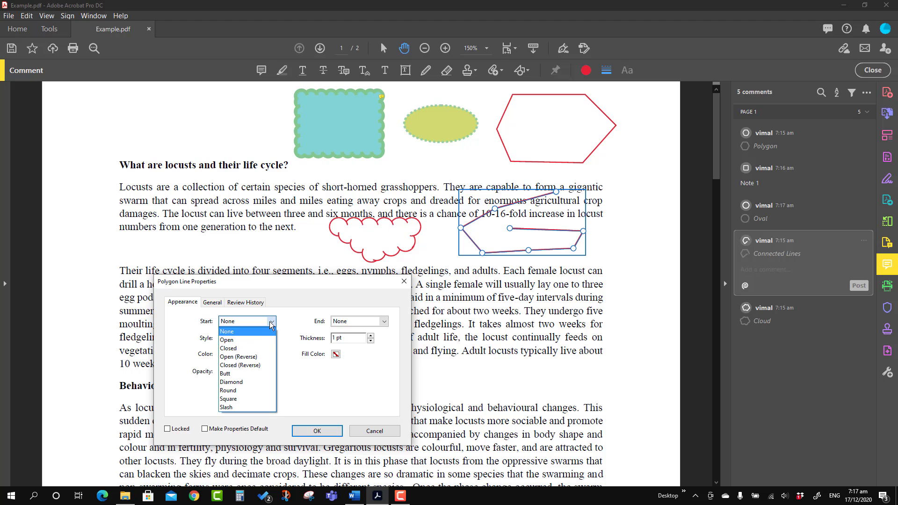
{"action": "left_click", "coordinate": [229, 340]}
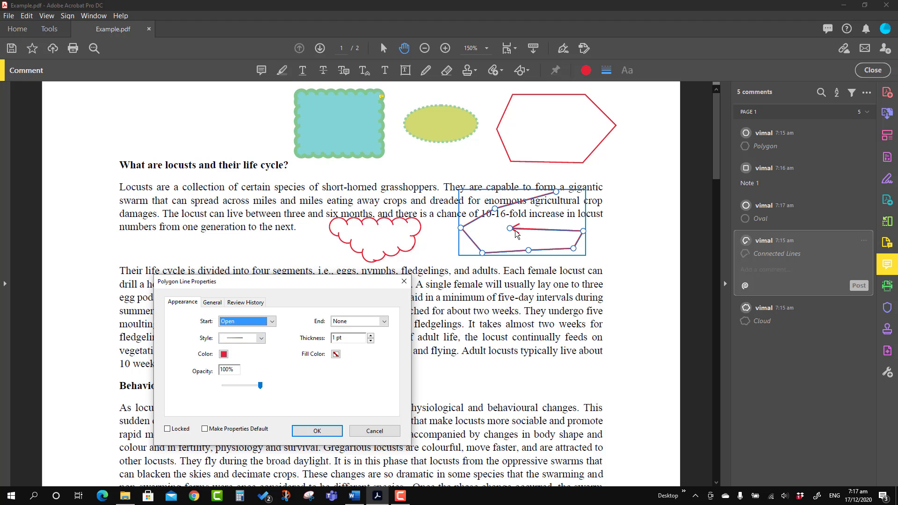
{"action": "left_click", "coordinate": [384, 322]}
{"action": "left_click", "coordinate": [359, 347]}
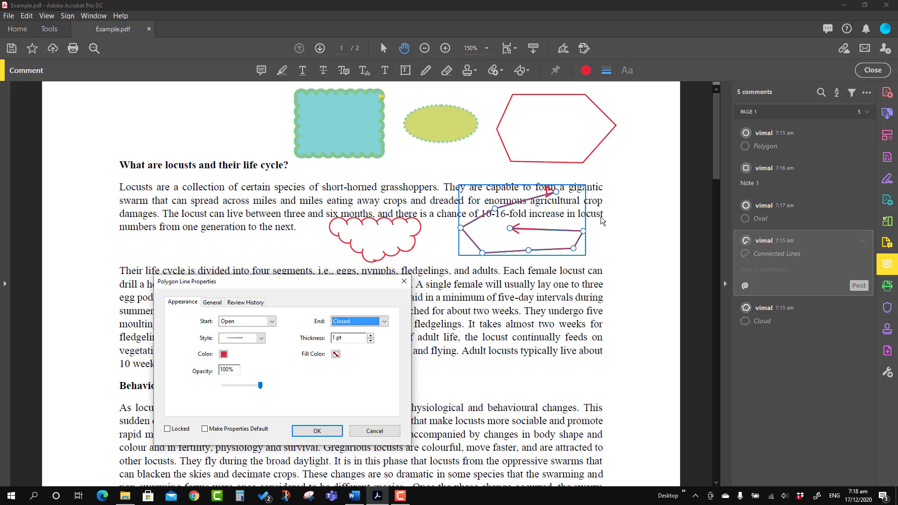
Step: Give the connected lines a dashed line style and keep the thickness at 1 pt
{"action": "left_click", "coordinate": [261, 338]}
{"action": "left_click", "coordinate": [243, 366]}
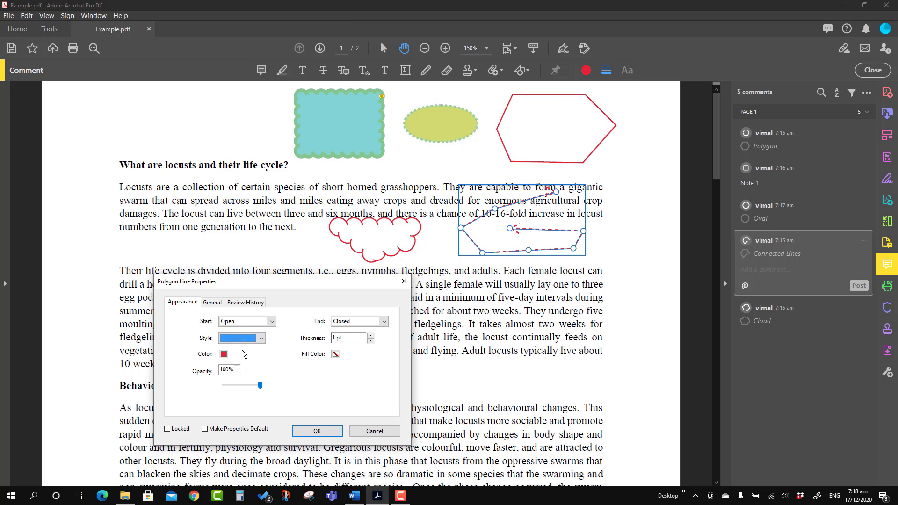
{"action": "left_click", "coordinate": [262, 339]}
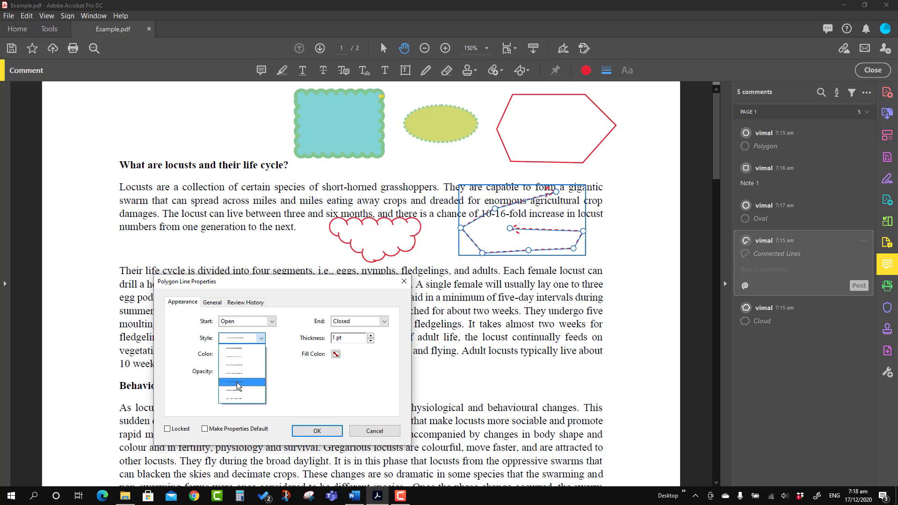
{"action": "left_click", "coordinate": [238, 383]}
{"action": "left_click", "coordinate": [371, 336]}
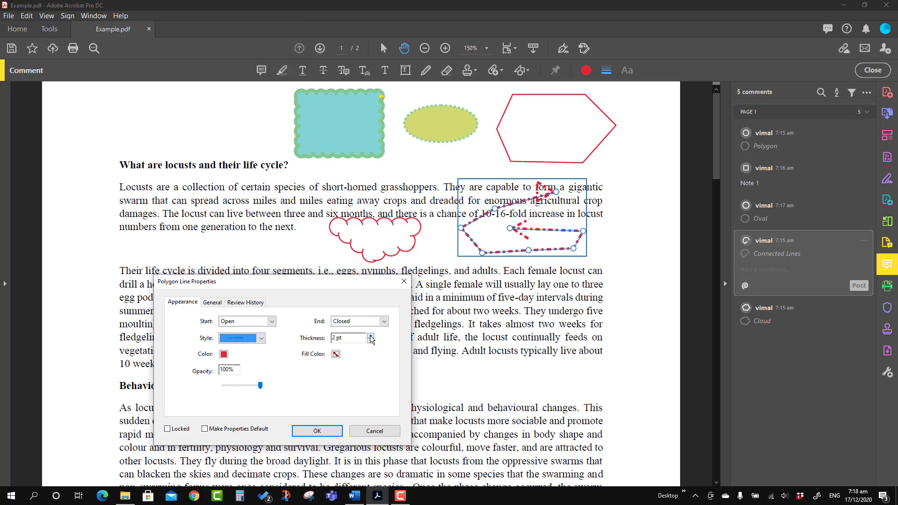
{"action": "left_click", "coordinate": [372, 341]}
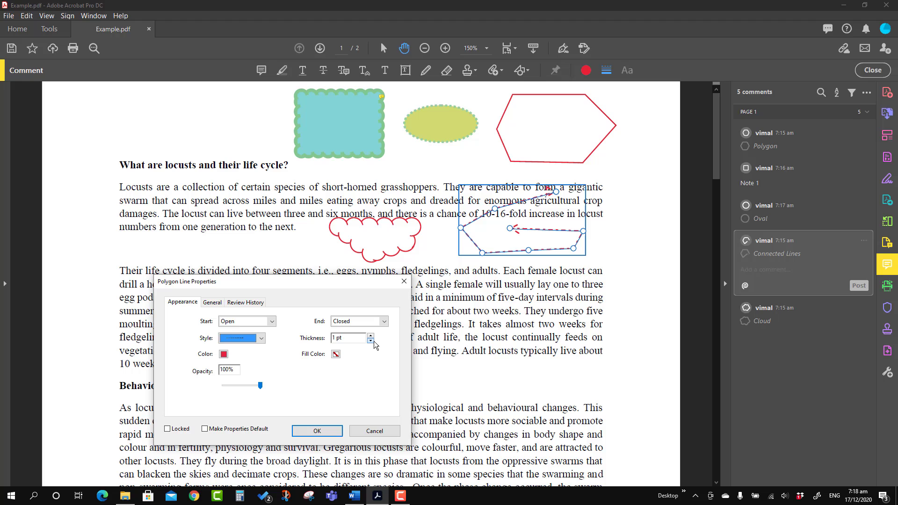
Step: Set the line colour and fill to green and lower the opacity to 40%
{"action": "left_click", "coordinate": [223, 354]}
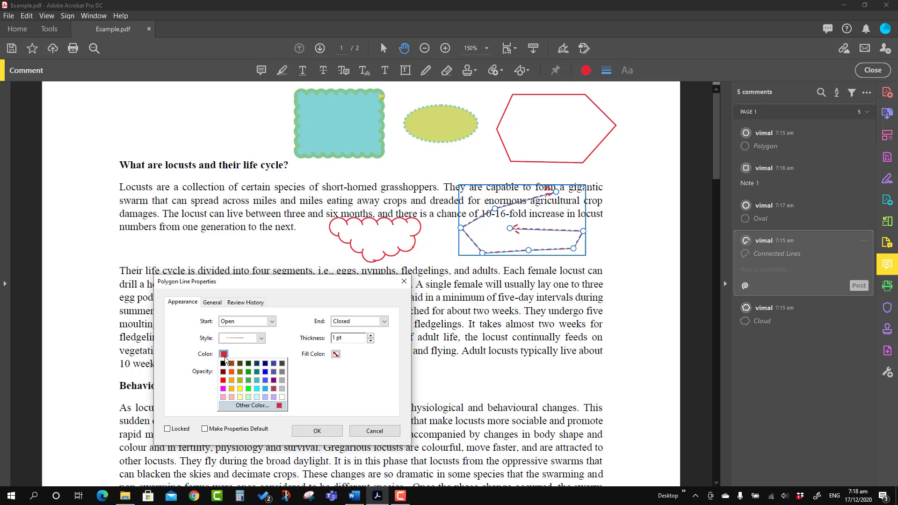
{"action": "left_click", "coordinate": [246, 381]}
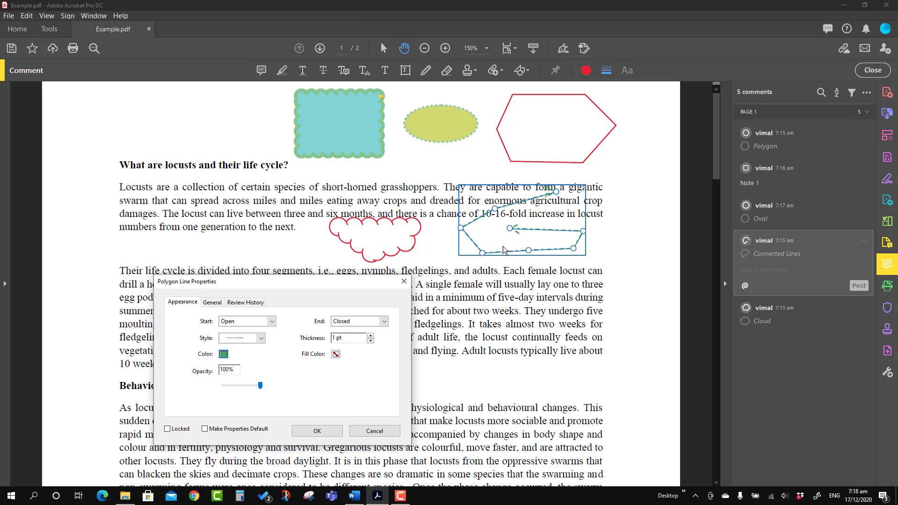
{"action": "left_click", "coordinate": [336, 355]}
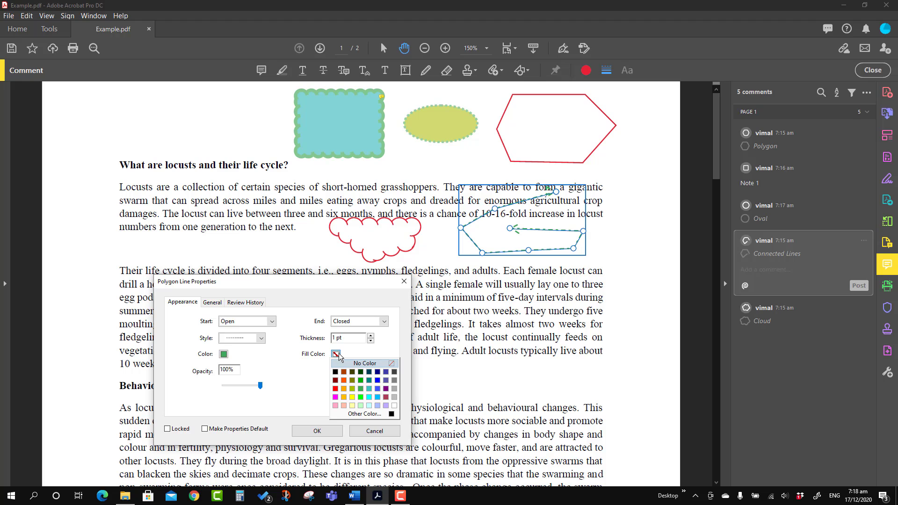
{"action": "left_click", "coordinate": [360, 380]}
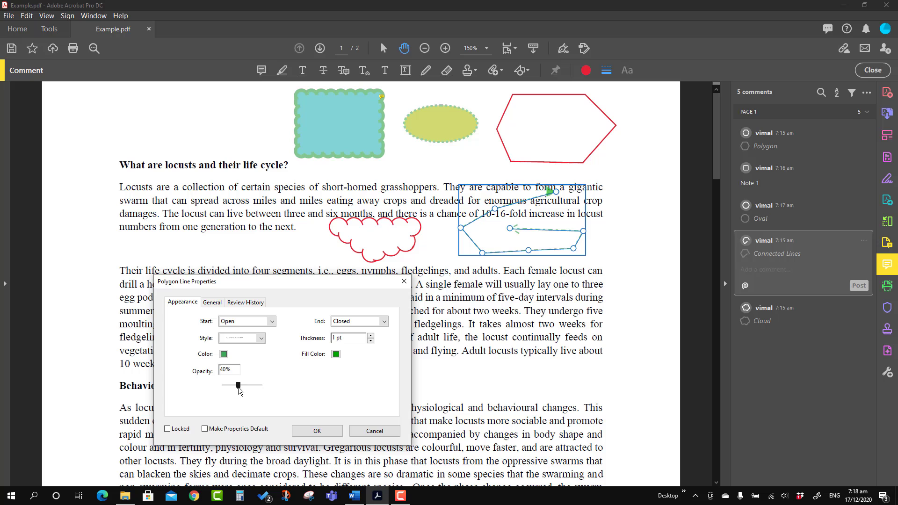
{"action": "left_click_drag", "start_coordinate": [238, 385], "coordinate": [244, 385]}
Step: Apply the line changes, then Shift-draw a red circle and move it over the paragraph's end
{"action": "left_click", "coordinate": [316, 427]}
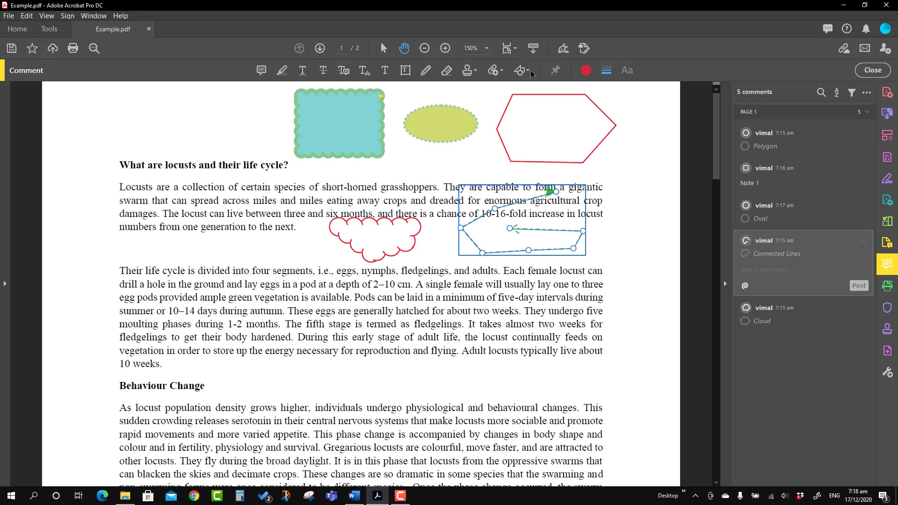
{"action": "left_click", "coordinate": [528, 71]}
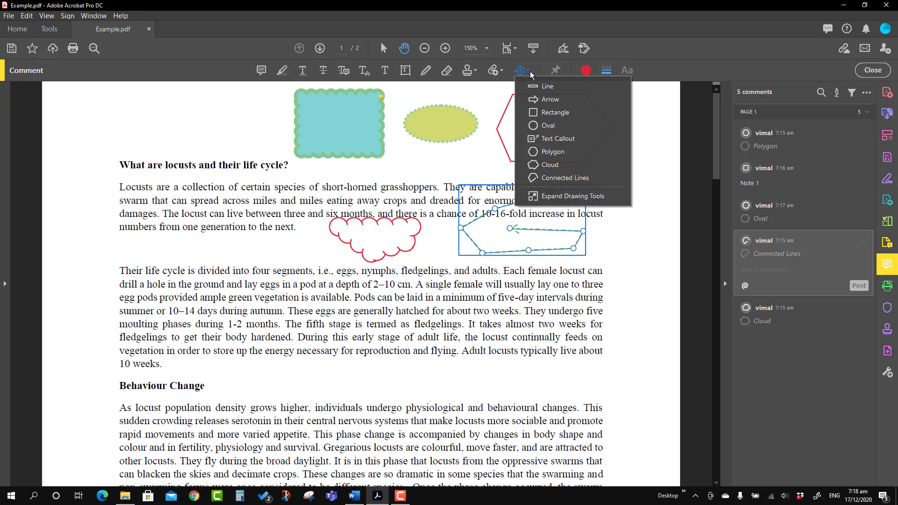
{"action": "left_click", "coordinate": [548, 126]}
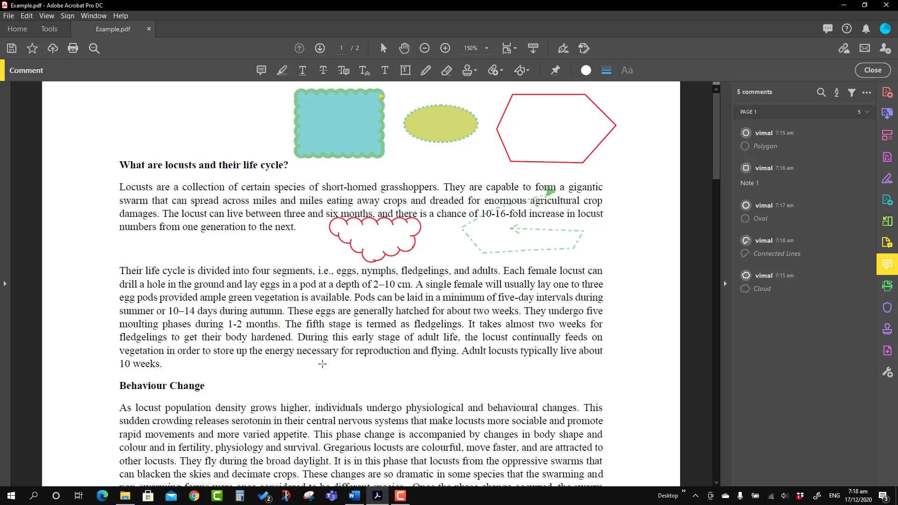
{"action": "mouse_move", "coordinate": [322, 364]}
{"action": "left_mouse_down"}
{"action": "mouse_move", "coordinate": [370, 385]}
{"action": "mouse_move", "coordinate": [428, 449]}
{"action": "mouse_move", "coordinate": [452, 461]}
{"action": "left_mouse_up"}
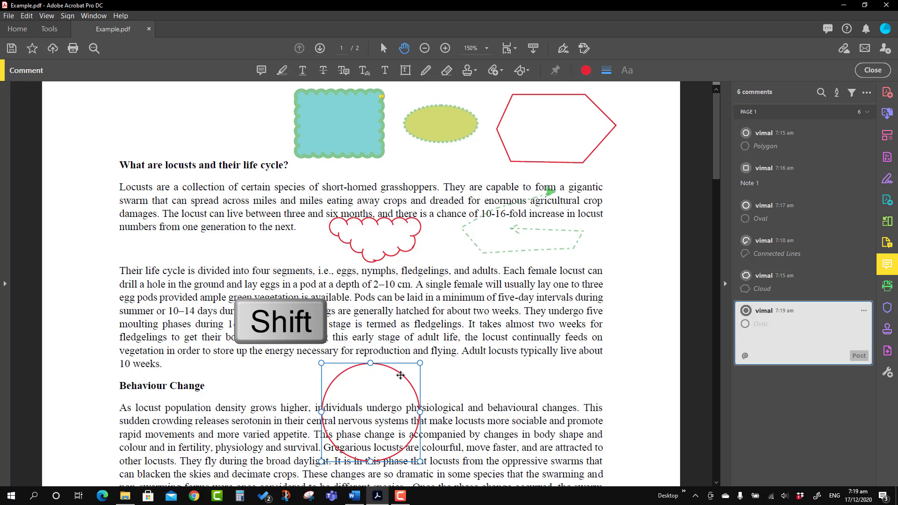
{"action": "left_click_drag", "start_coordinate": [401, 370], "coordinate": [408, 335]}
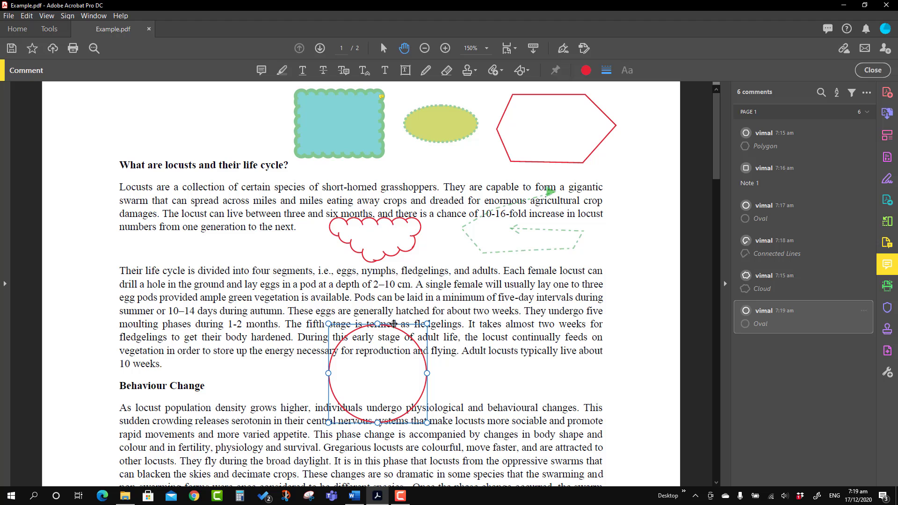
Step: Move the circle left, move the cloud up-left onto the first paragraph, then shrink the circle
{"action": "mouse_move", "coordinate": [395, 323]}
{"action": "left_mouse_down"}
{"action": "mouse_move", "coordinate": [443, 323]}
{"action": "mouse_move", "coordinate": [370, 358]}
{"action": "mouse_move", "coordinate": [355, 356]}
{"action": "mouse_move", "coordinate": [344, 324]}
{"action": "left_mouse_up"}
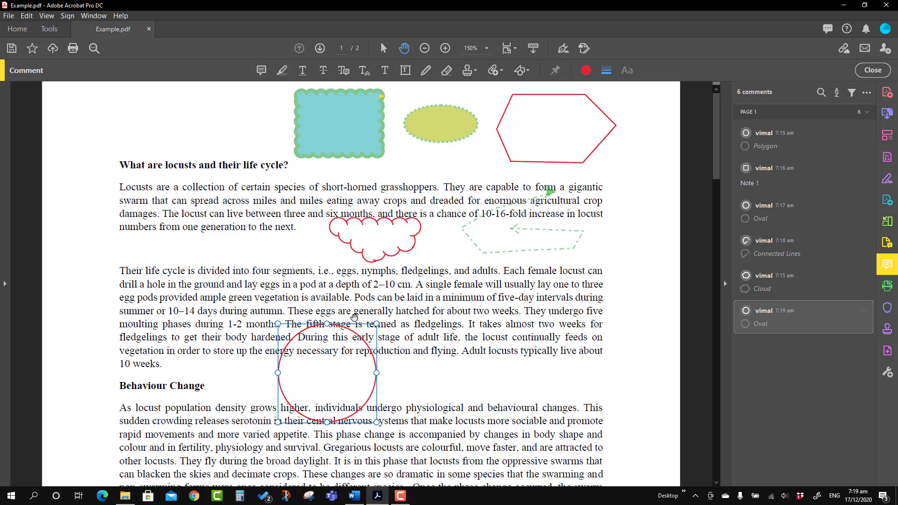
{"action": "left_click", "coordinate": [398, 258]}
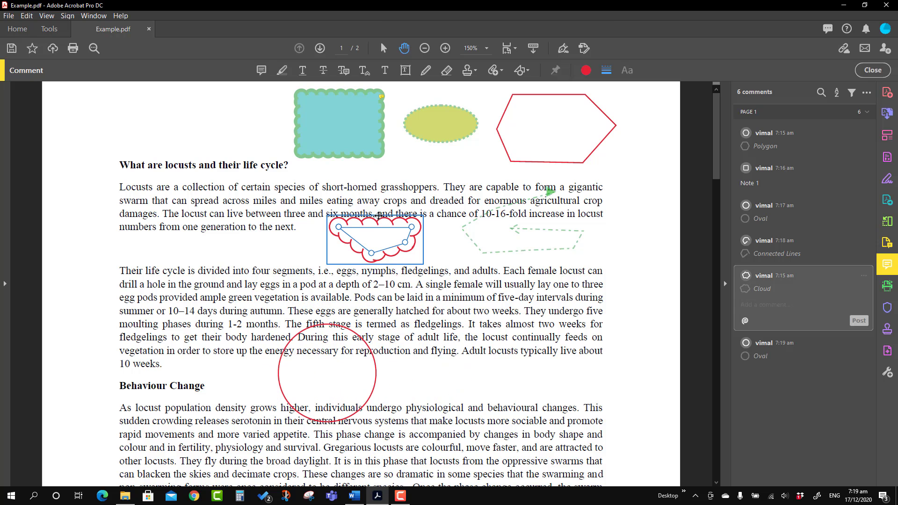
{"action": "left_click_drag", "start_coordinate": [379, 217], "coordinate": [326, 184]}
{"action": "left_click", "coordinate": [352, 331]}
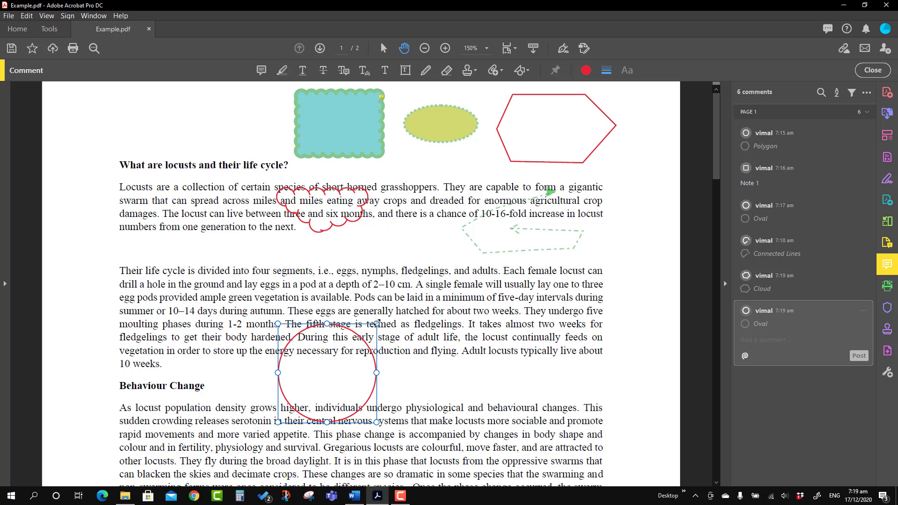
{"action": "left_click_drag", "start_coordinate": [378, 323], "coordinate": [338, 364]}
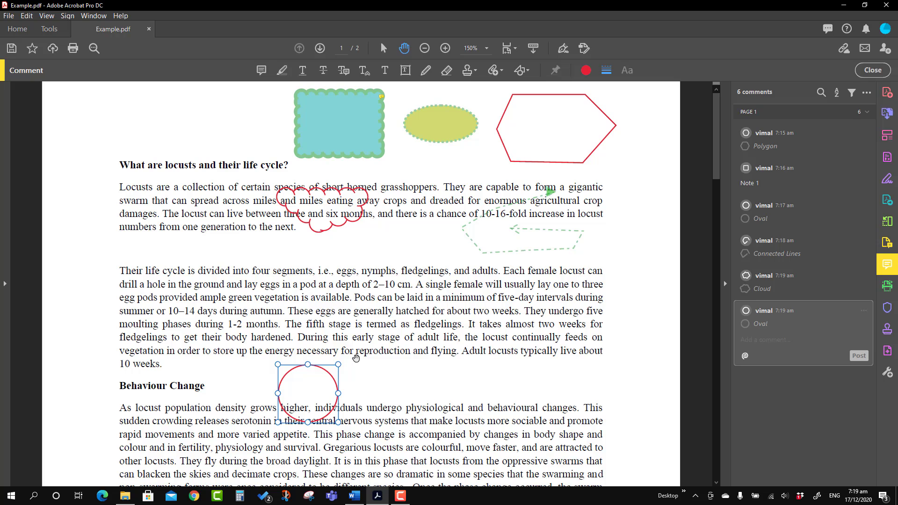